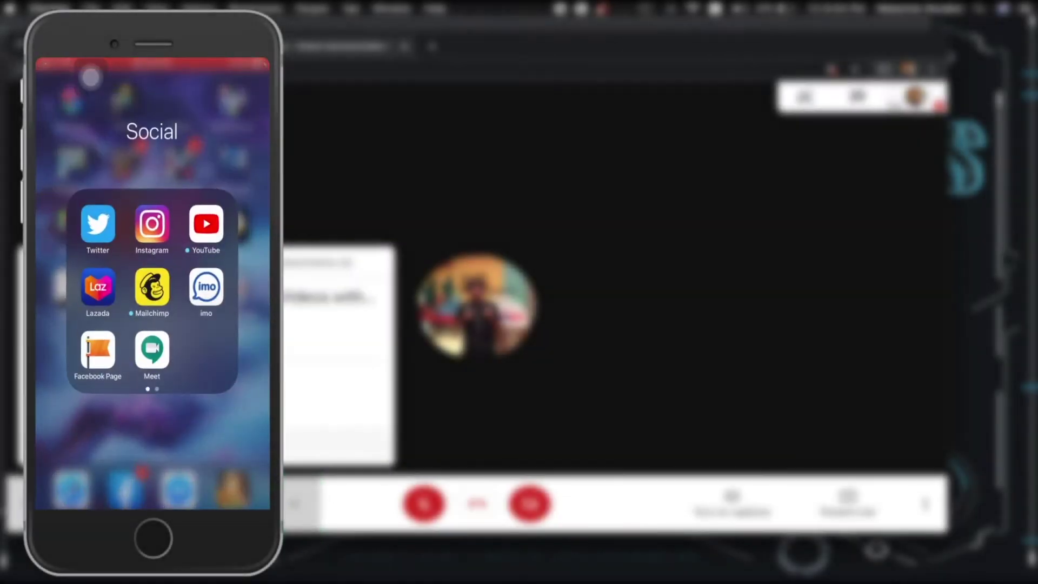
Join the Meet call from the iPhone using the copied link, then admit the phone from the Mac.
{"action": "left_click", "coordinate": [154, 334]}
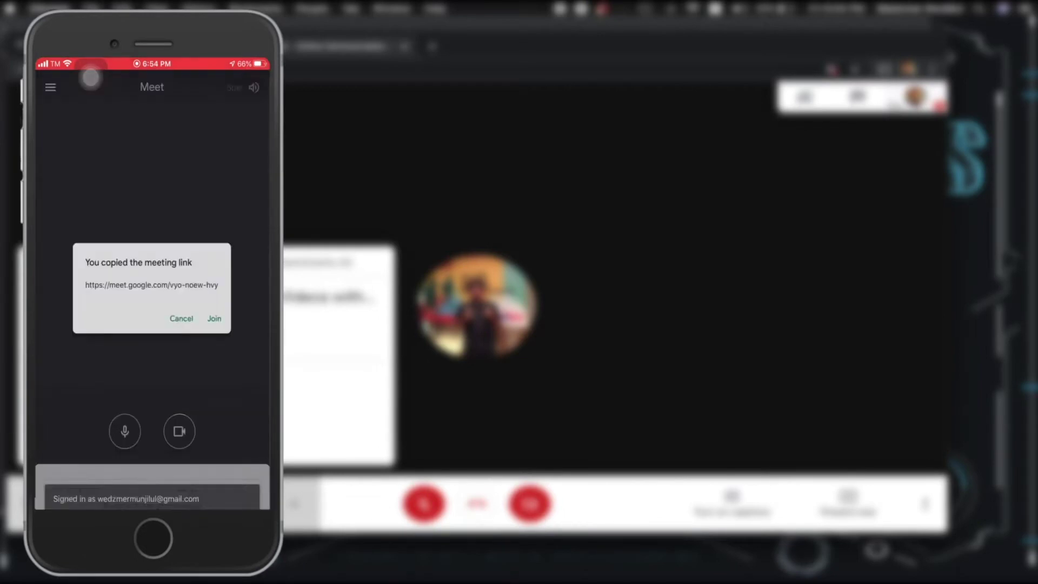
{"action": "left_click", "coordinate": [411, 381]}
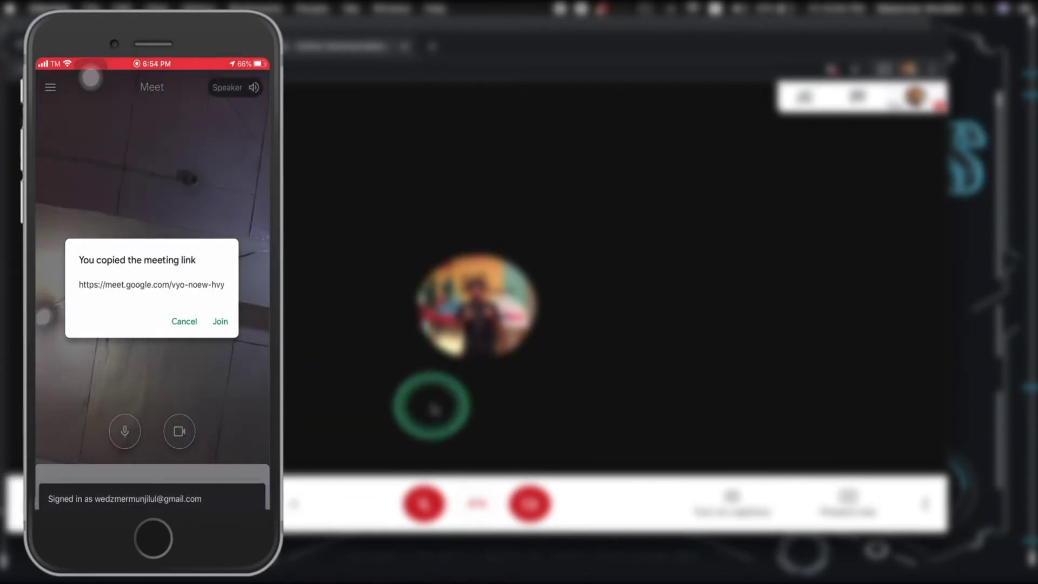
{"action": "left_click", "coordinate": [220, 321]}
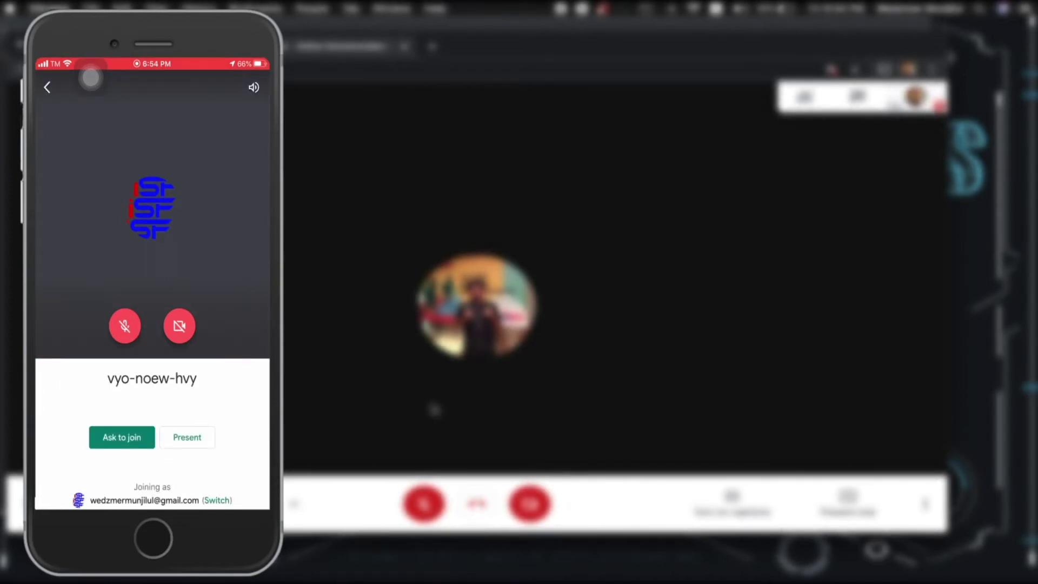
{"action": "left_click", "coordinate": [121, 437]}
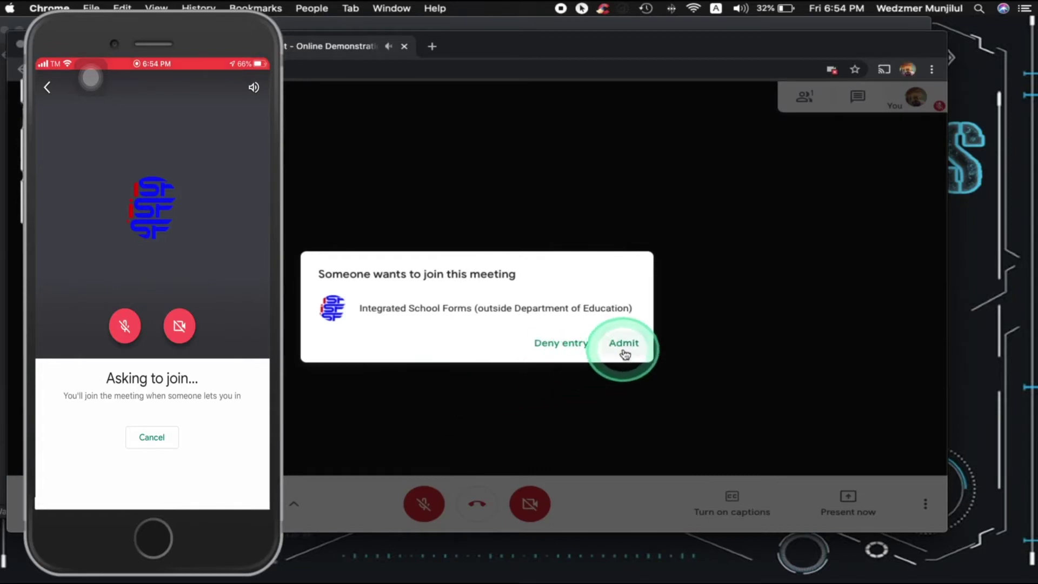
{"action": "left_click", "coordinate": [624, 348]}
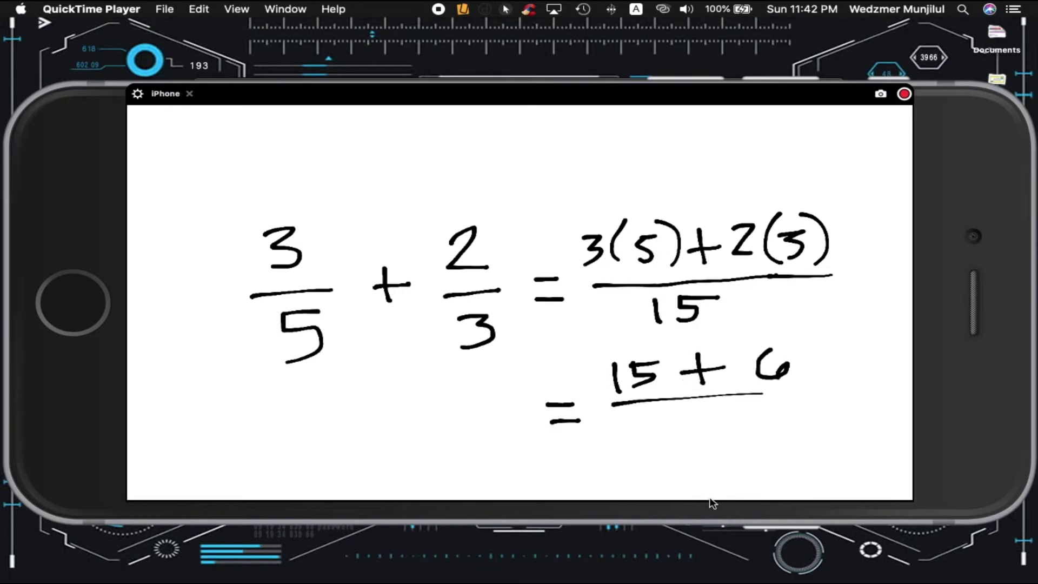
Enter teamviewer.com in Chrome's address bar.
{"action": "left_click", "coordinate": [332, 57]}
{"action": "type", "text": "teamviewer"}
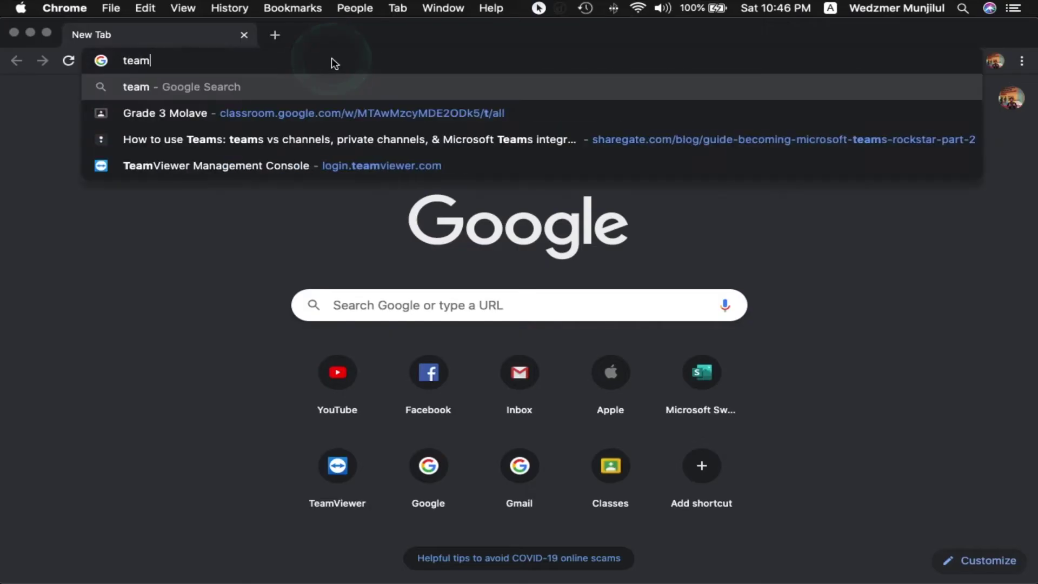
{"action": "type", "text": ".com"}
Load teamviewer.com, download TeamViewer.dmg, then show the second Launchpad page.
{"action": "key", "text": "Return"}
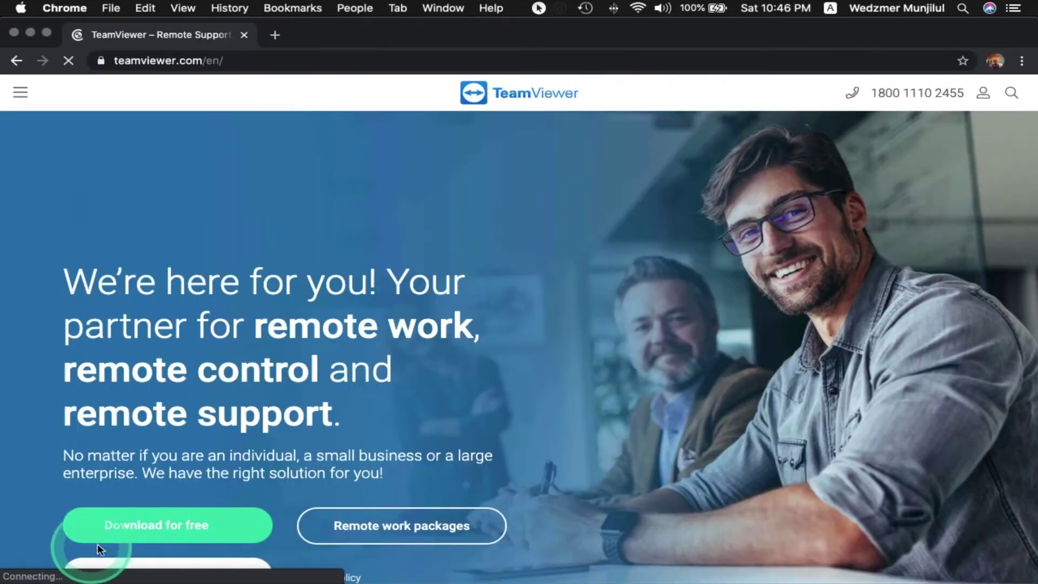
{"action": "left_click", "coordinate": [200, 527]}
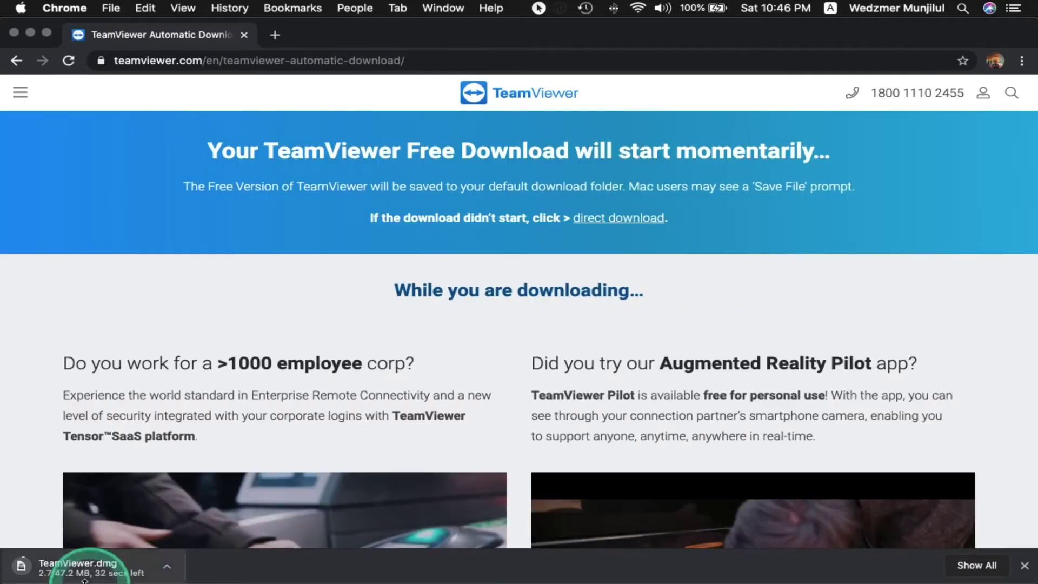
{"action": "left_click", "coordinate": [112, 568]}
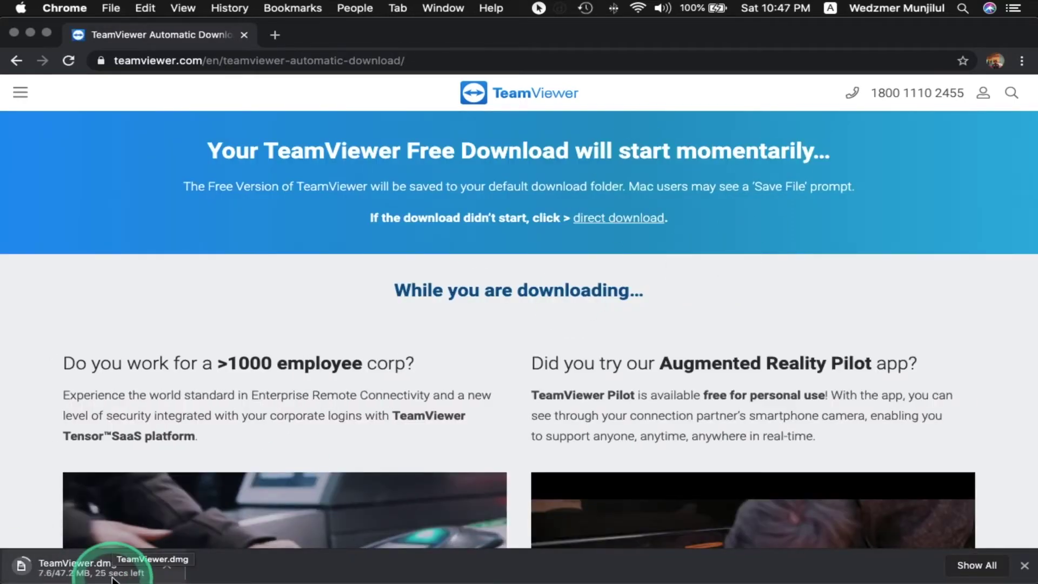
{"action": "left_click", "coordinate": [292, 573]}
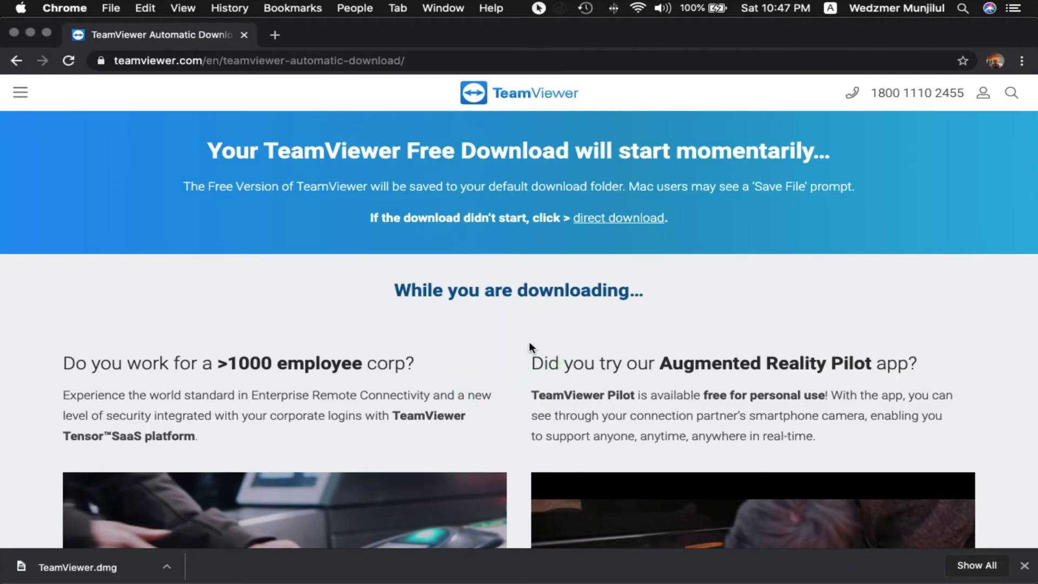
{"action": "left_click", "coordinate": [794, 422]}
{"action": "key", "text": "F4"}
{"action": "scroll", "coordinate": [794, 426], "scroll_direction": "right", "scroll_amount": 3}
Launch TeamViewer, view the Create My Account page in Safari, then return to the sign-in dialog.
{"action": "left_click", "coordinate": [575, 370]}
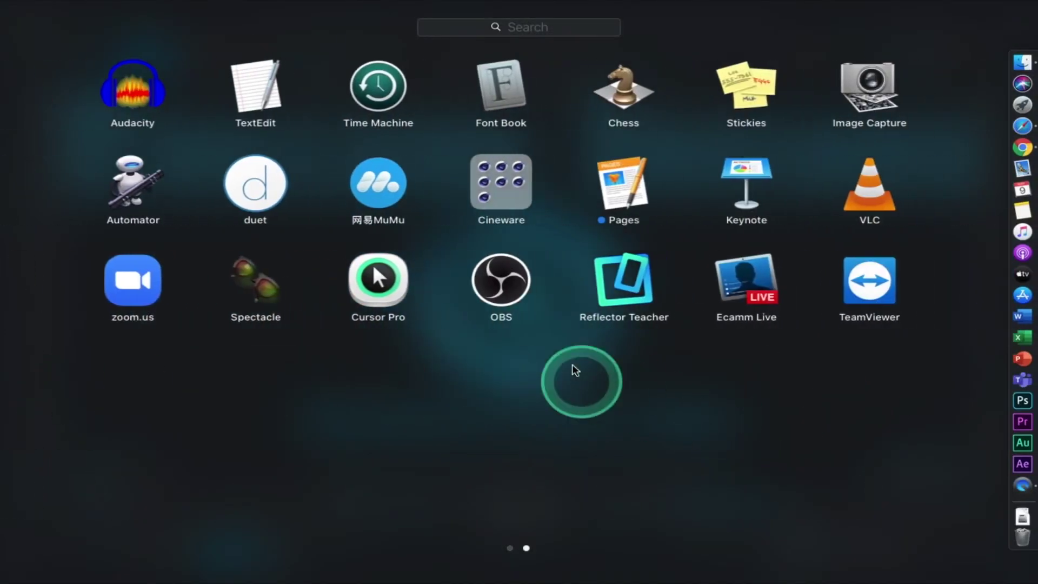
{"action": "left_click", "coordinate": [873, 292]}
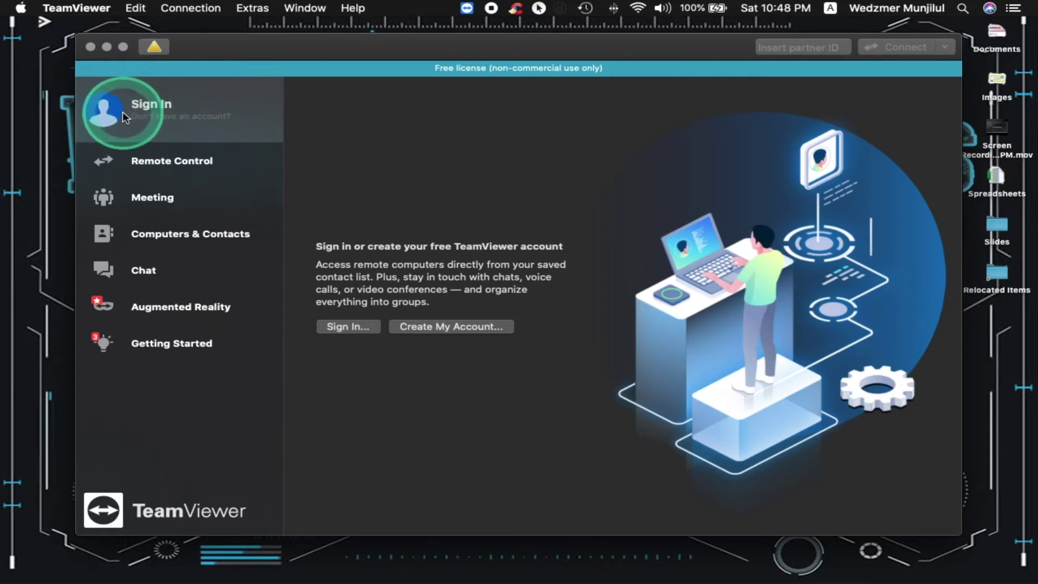
{"action": "left_click", "coordinate": [346, 327]}
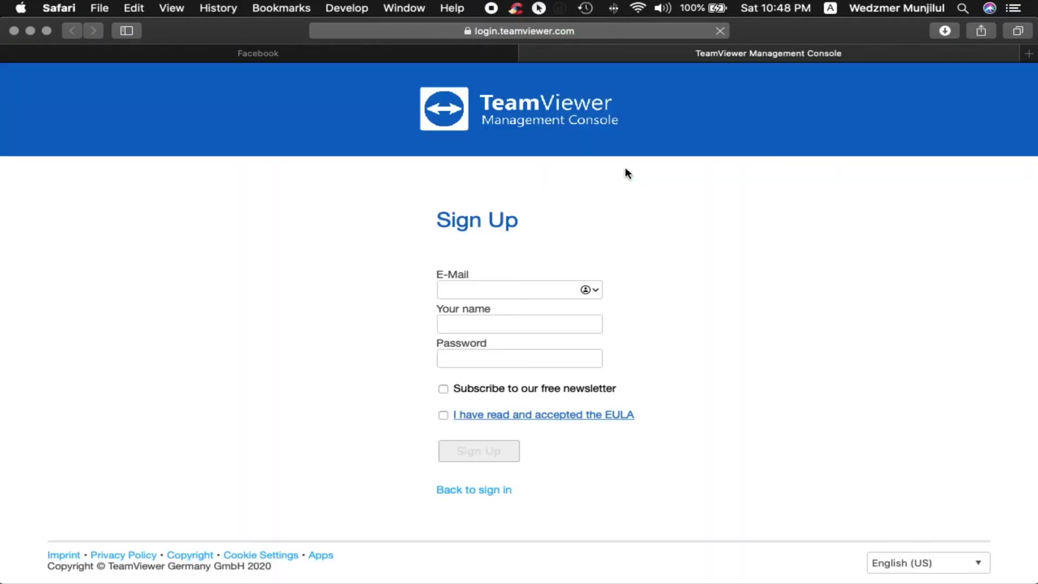
{"action": "left_click", "coordinate": [788, 424]}
{"action": "scroll", "coordinate": [790, 424], "scroll_direction": "down", "scroll_amount": 2}
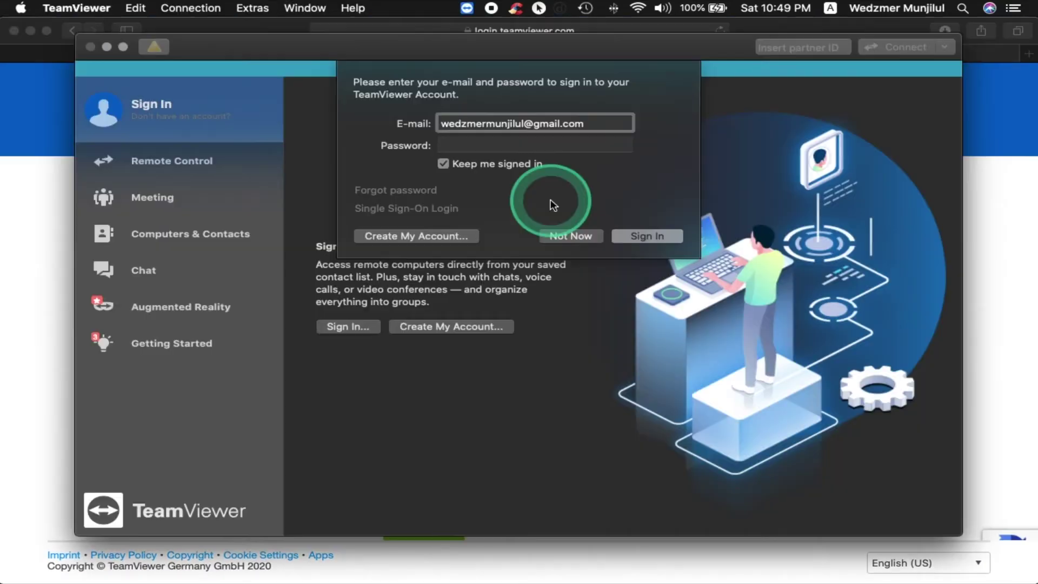
Enter the account password, sign in, and switch to the Remote Control section.
{"action": "left_click", "coordinate": [514, 145]}
{"action": "type", "text": "•••••••••••"}
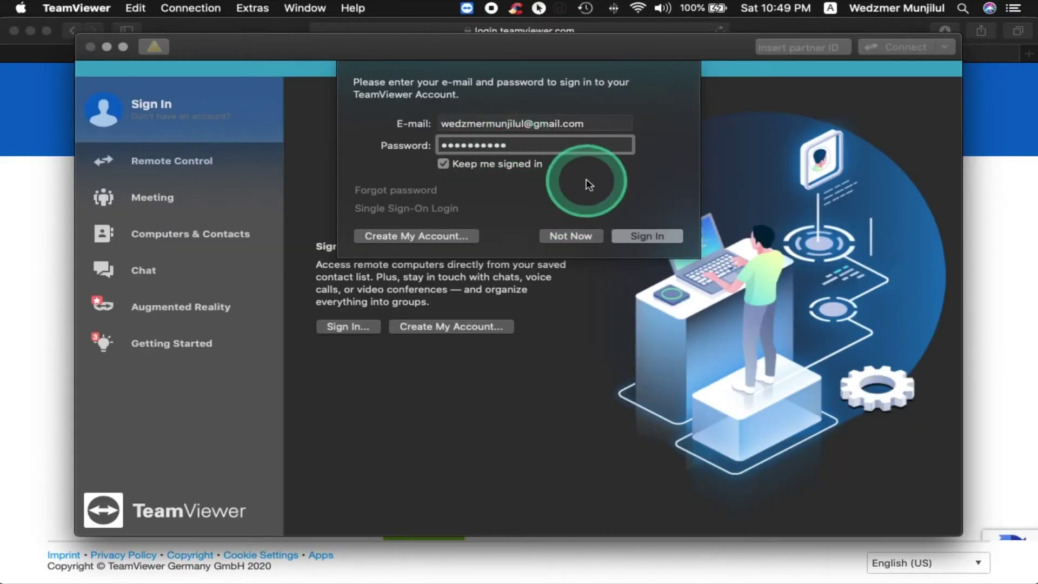
{"action": "left_click", "coordinate": [640, 238]}
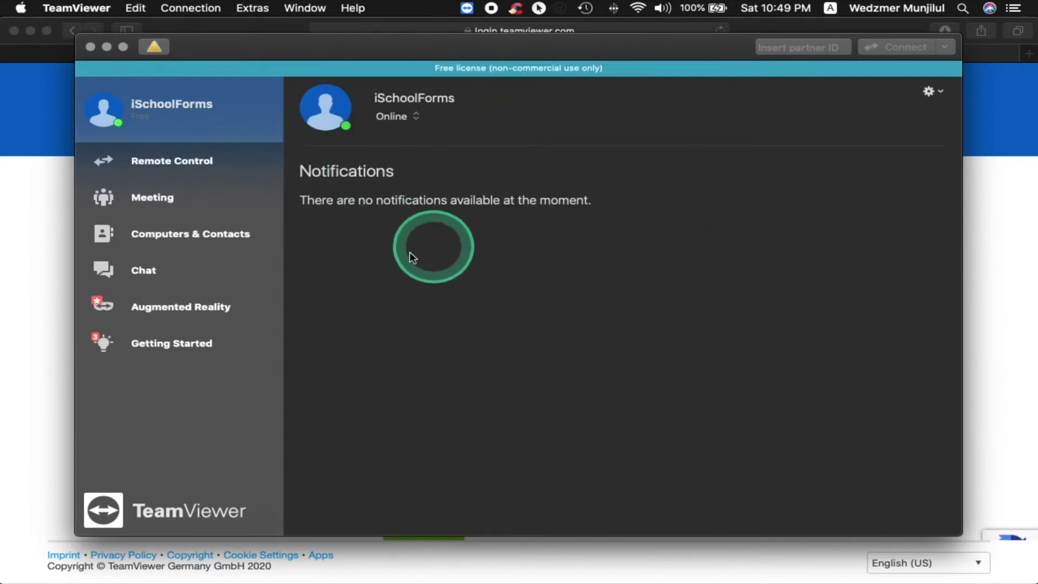
{"action": "left_click", "coordinate": [171, 160]}
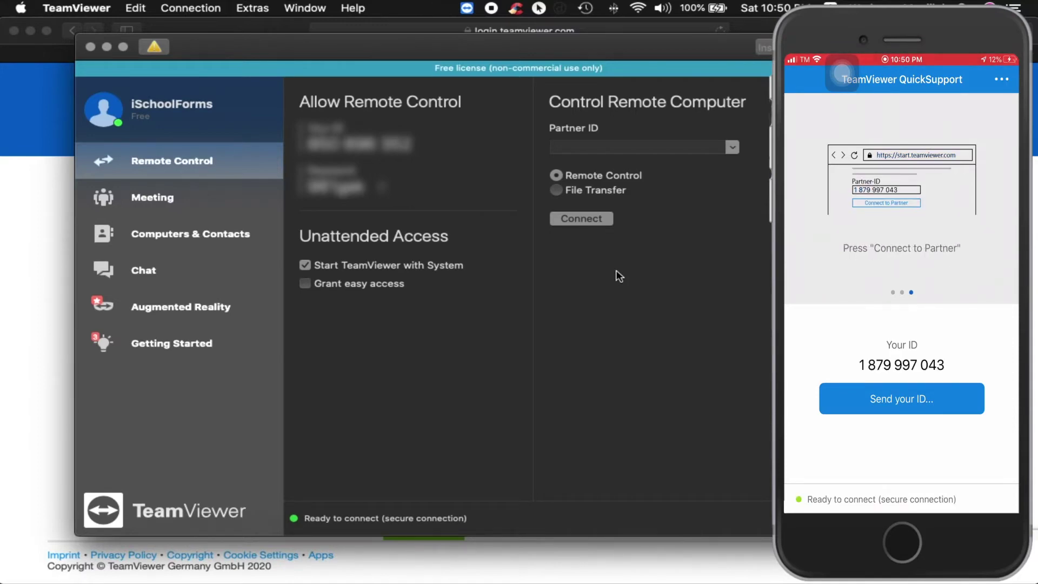
Enter the iPhone's partner ID, choose it from the suggestions, and connect.
{"action": "left_click", "coordinate": [622, 147]}
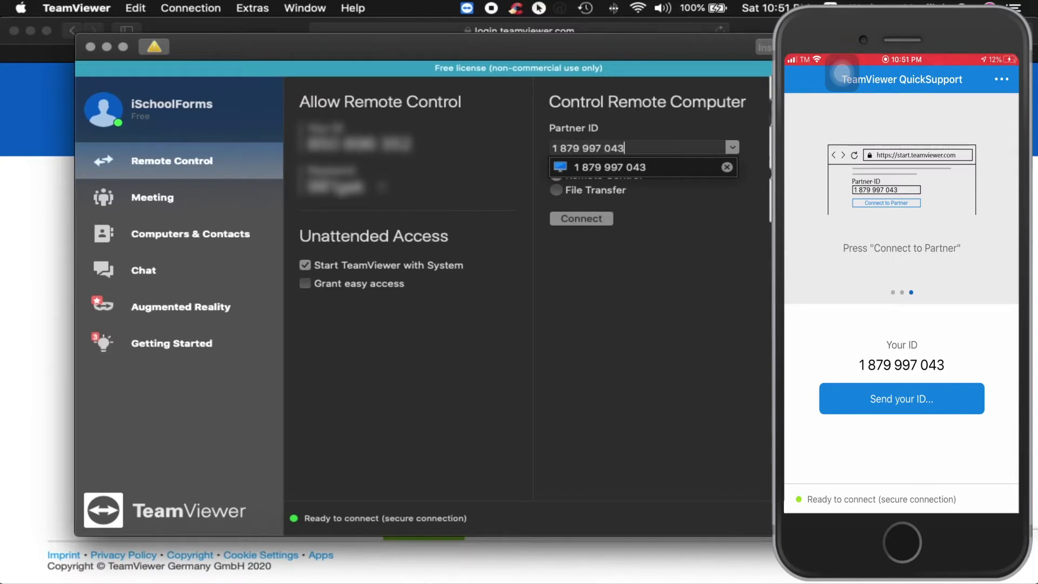
{"action": "left_click", "coordinate": [622, 164]}
{"action": "left_click", "coordinate": [583, 218]}
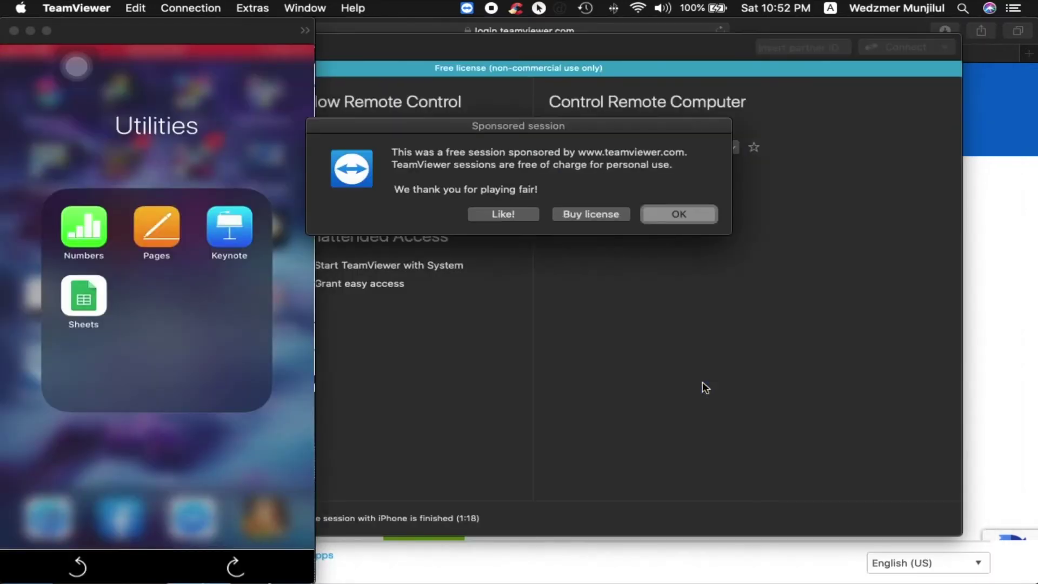
Dismiss the Sponsored session notice with OK.
{"action": "left_click", "coordinate": [702, 382]}
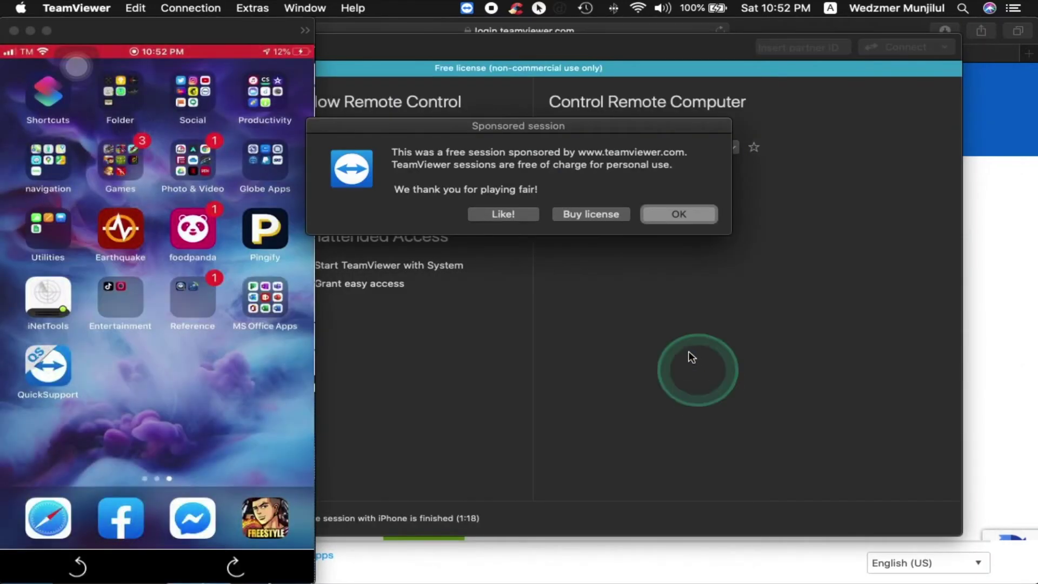
{"action": "left_click", "coordinate": [665, 214]}
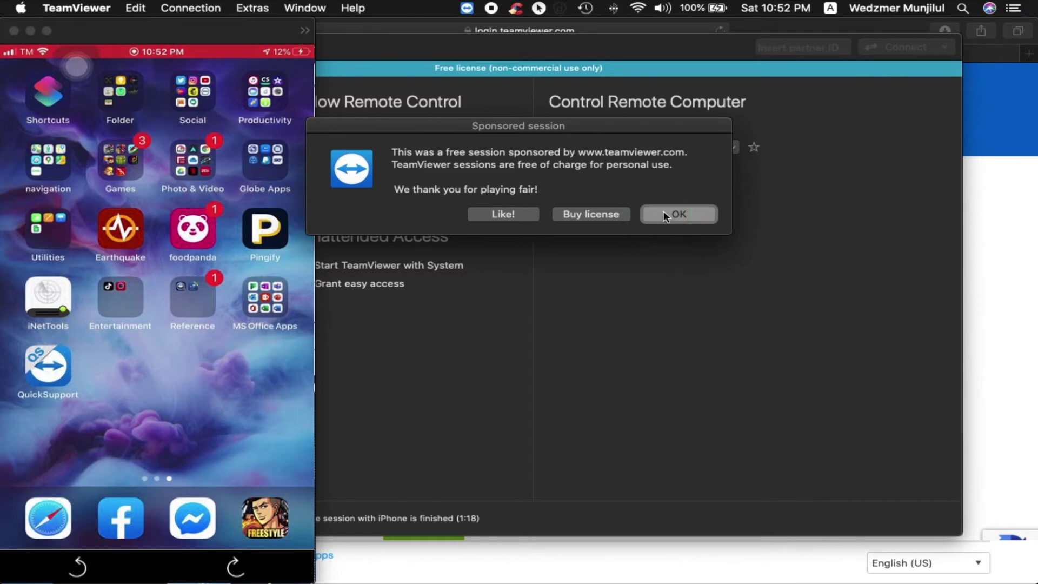
{"action": "left_click", "coordinate": [669, 215]}
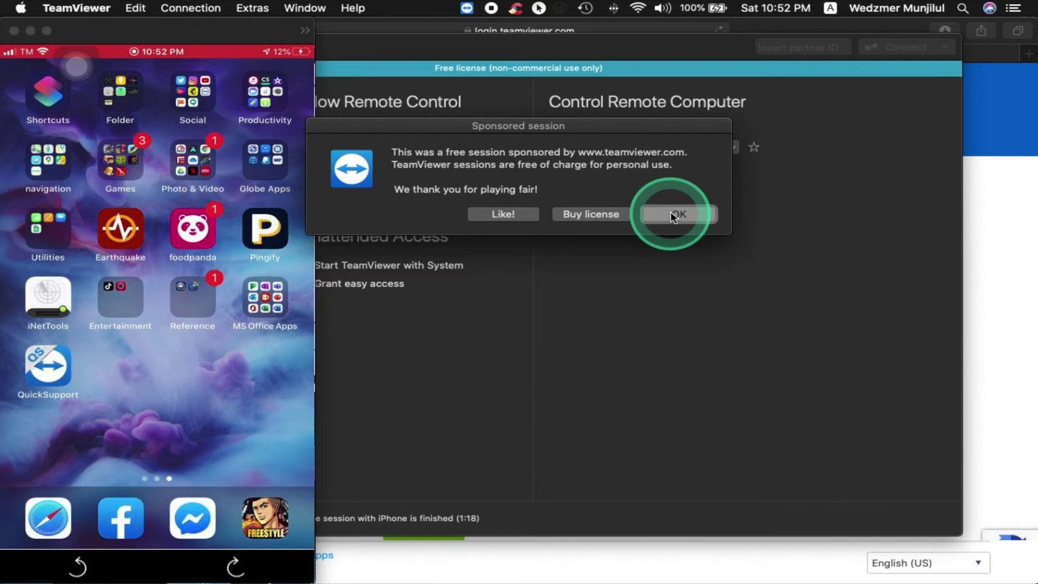
{"action": "left_click", "coordinate": [672, 216]}
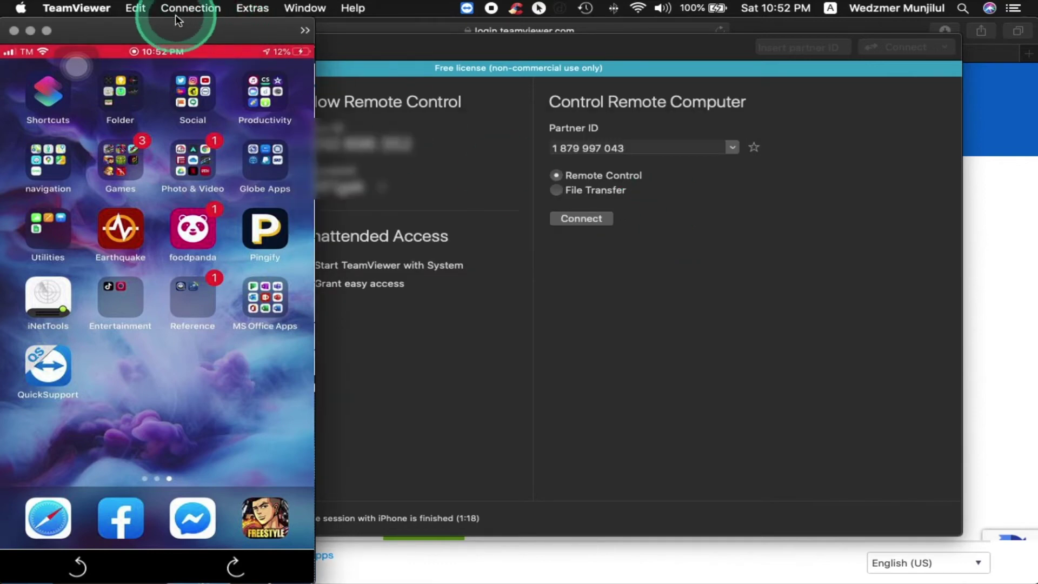
Move the iPhone mirror window to the right and stop the phone's screen broadcast.
{"action": "left_click_drag", "start_coordinate": [176, 27], "coordinate": [777, 33]}
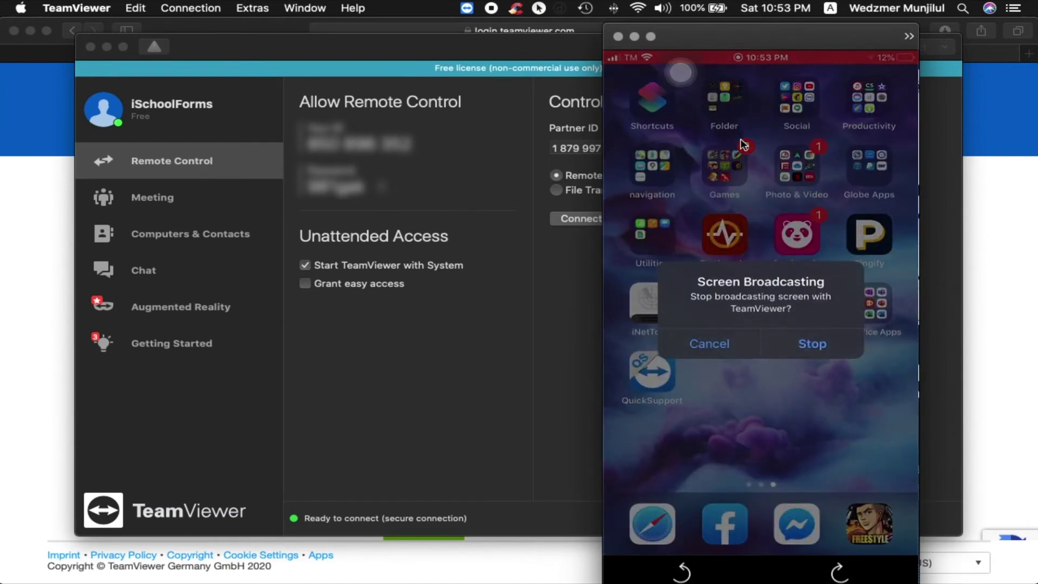
{"action": "left_click_drag", "start_coordinate": [743, 144], "coordinate": [828, 62]}
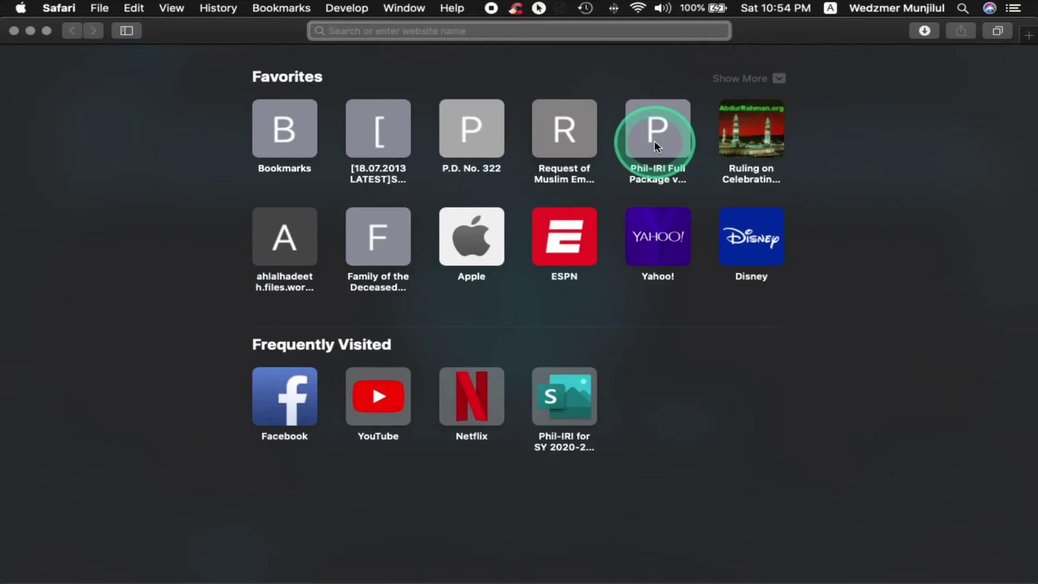
Load airsquirrels.com in Safari and open Products > Reflector Teacher.
{"action": "type", "text": "airsquirrels.com"}
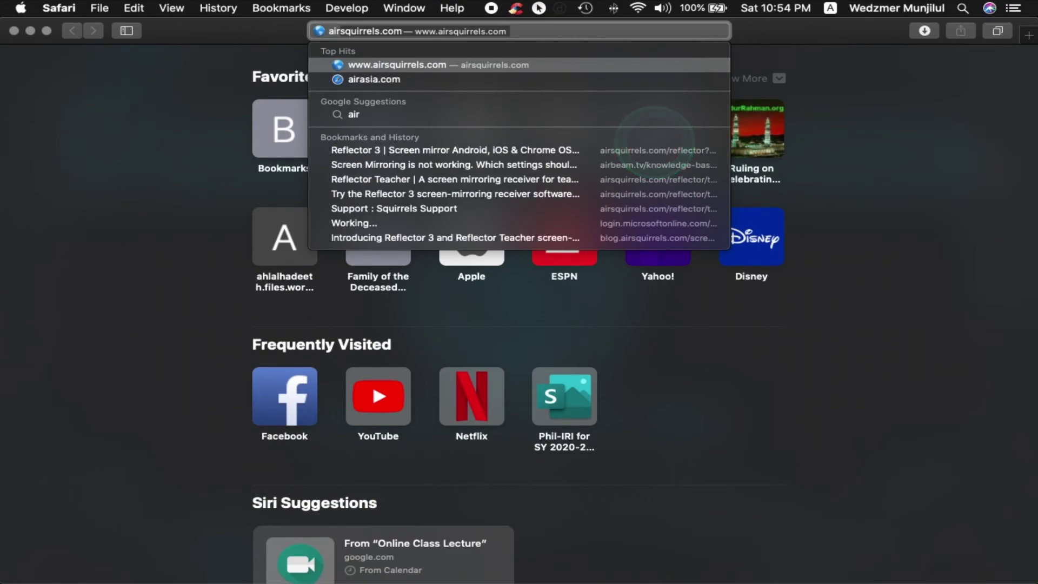
{"action": "key", "text": "Return"}
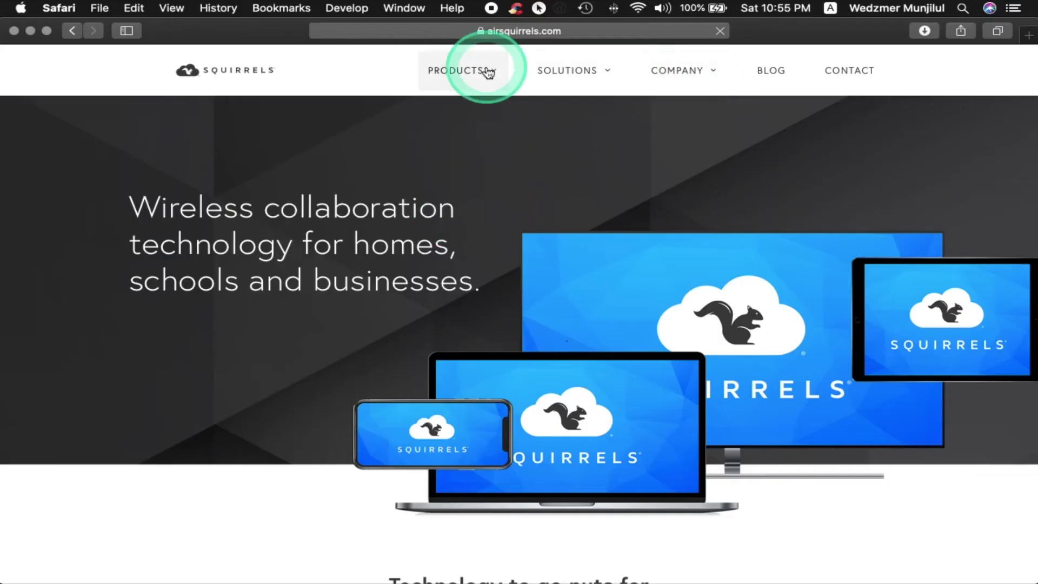
{"action": "mouse_move", "coordinate": [500, 81]}
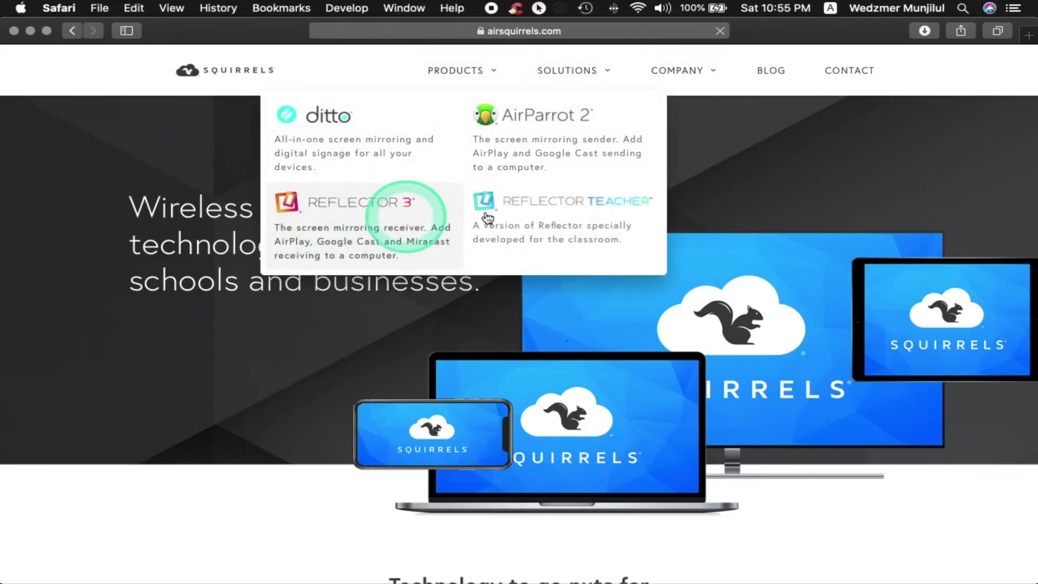
{"action": "left_click", "coordinate": [569, 212]}
{"action": "scroll", "coordinate": [535, 271], "scroll_direction": "down", "scroll_amount": 6}
{"action": "left_click", "coordinate": [516, 316]}
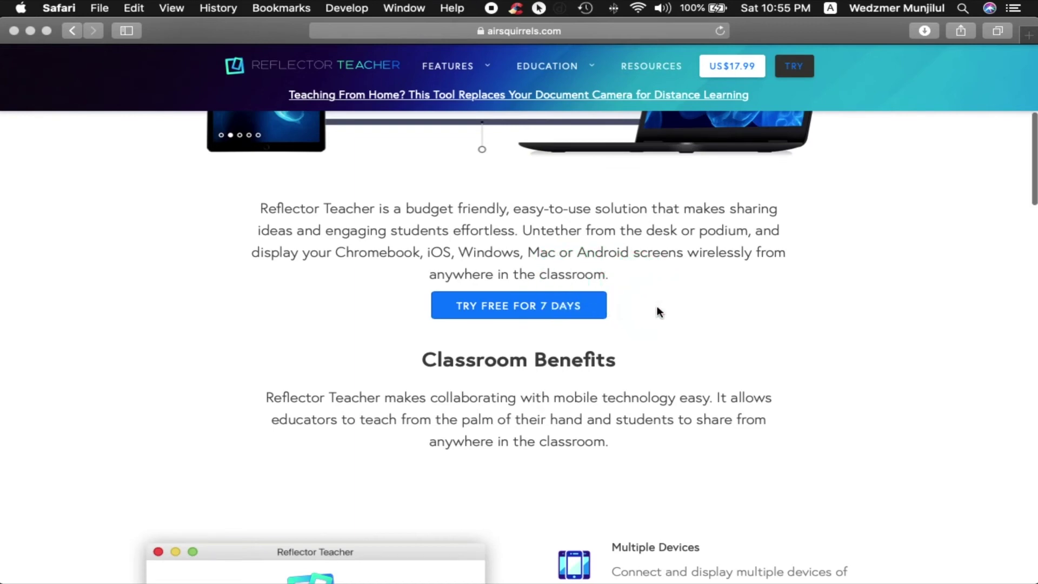
Show Launchpad and launch Reflector Teacher.
{"action": "key", "text": "F4"}
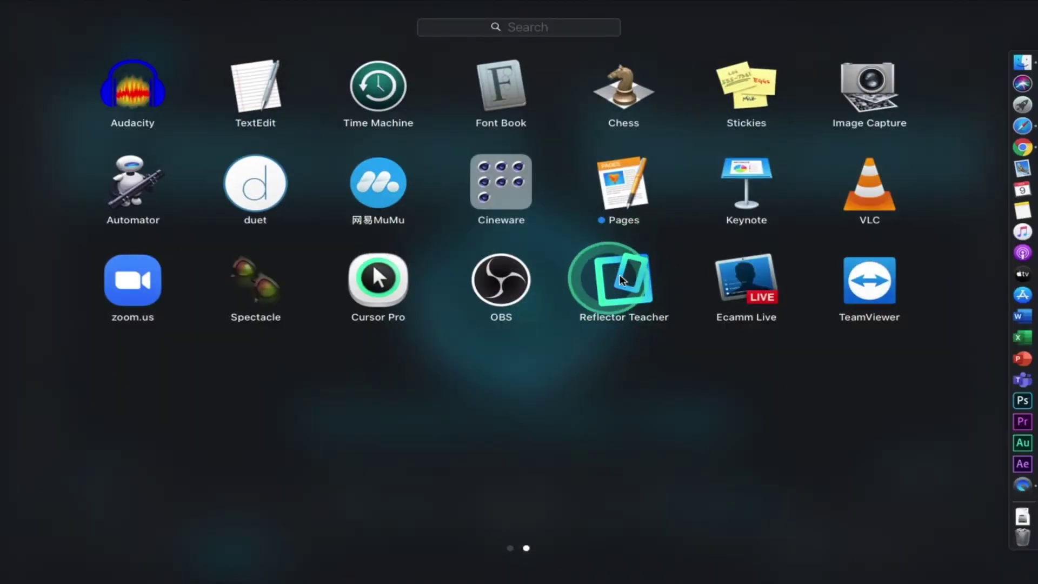
{"action": "left_click", "coordinate": [627, 278]}
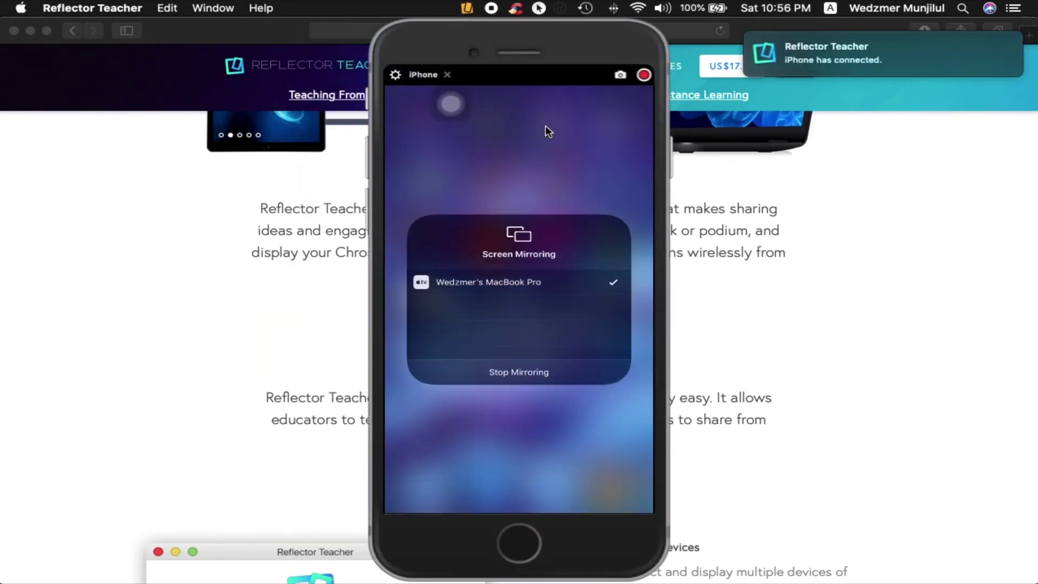
Return the mirrored iPhone from the slide presentation to its home screen in Reflector.
{"action": "left_click", "coordinate": [534, 359]}
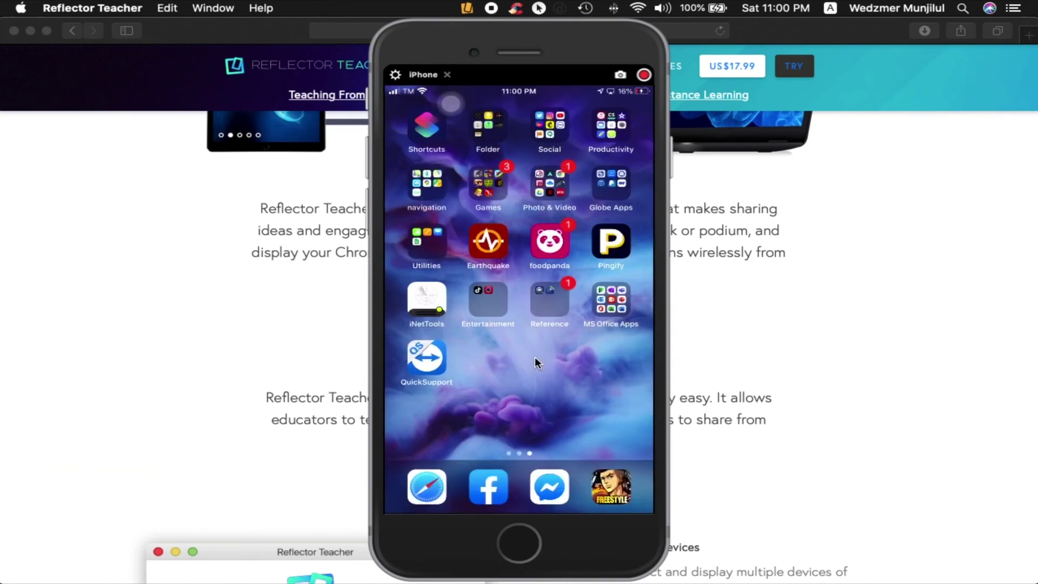
Open Reflector's menu-bar panel listing the connected iPhone and recording options.
{"action": "left_click", "coordinate": [467, 9]}
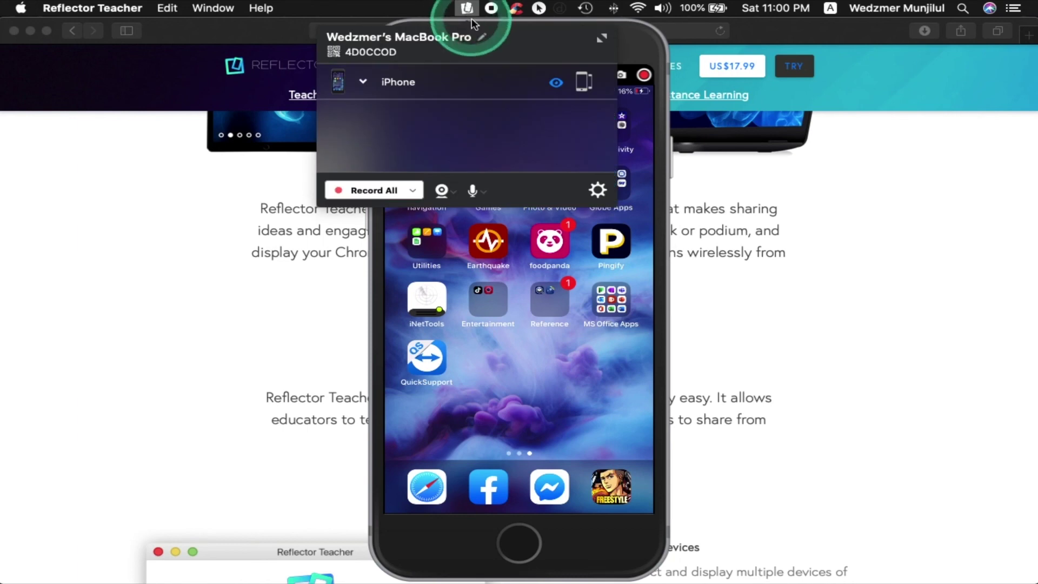